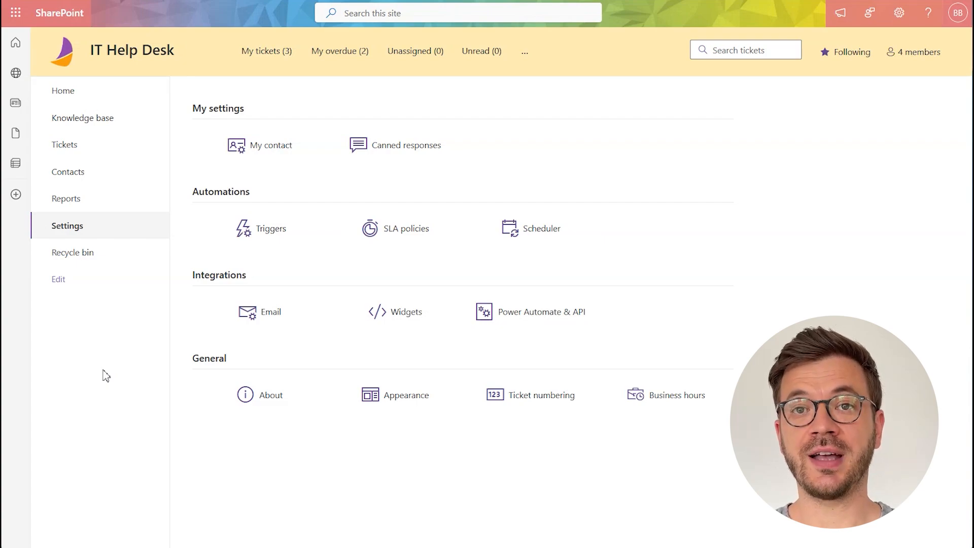
# Set the time zone in the help desk's business hours to (UTC-04:00) Atlantic Time (Canada).
pyautogui.click(659, 400)
pyautogui.click(414, 237)
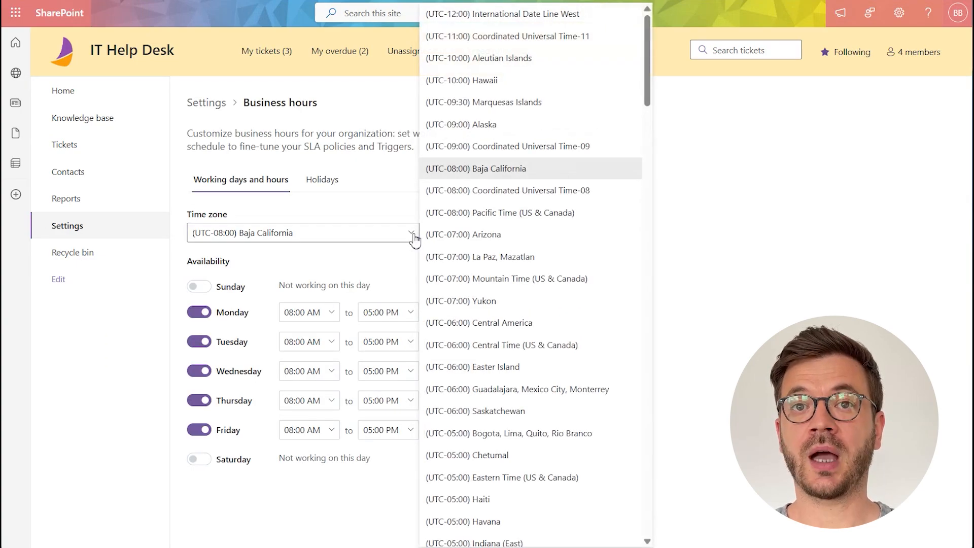
pyautogui.scroll(-5, 518, 221)
pyautogui.click(571, 254)
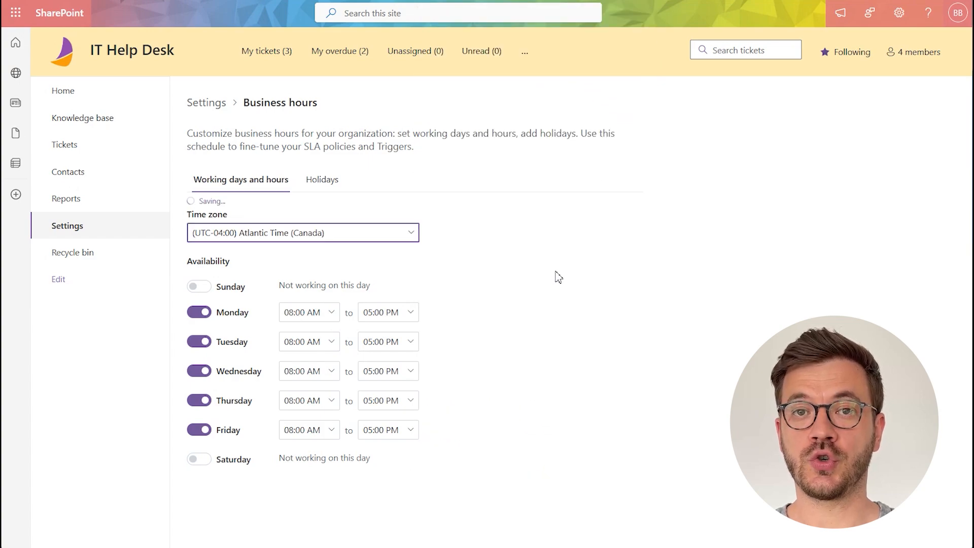
# Choose a new end time for Monday's working hours and apply Monday's schedule to all days.
pyautogui.click(411, 313)
pyautogui.click(442, 426)
pyautogui.click(508, 312)
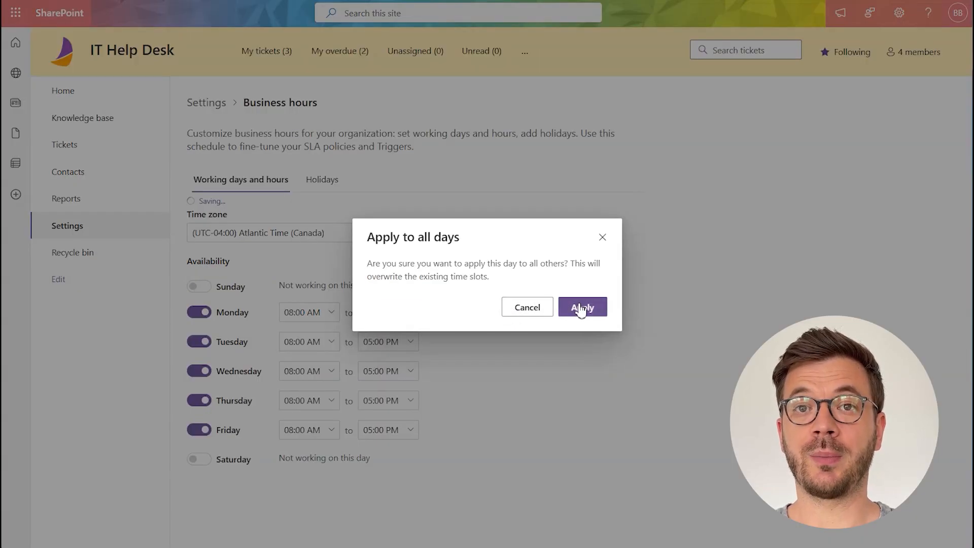
pyautogui.click(581, 307)
# Add all regional public holidays for Australia to the business hours' holiday list.
pyautogui.click(319, 182)
pyautogui.click(412, 337)
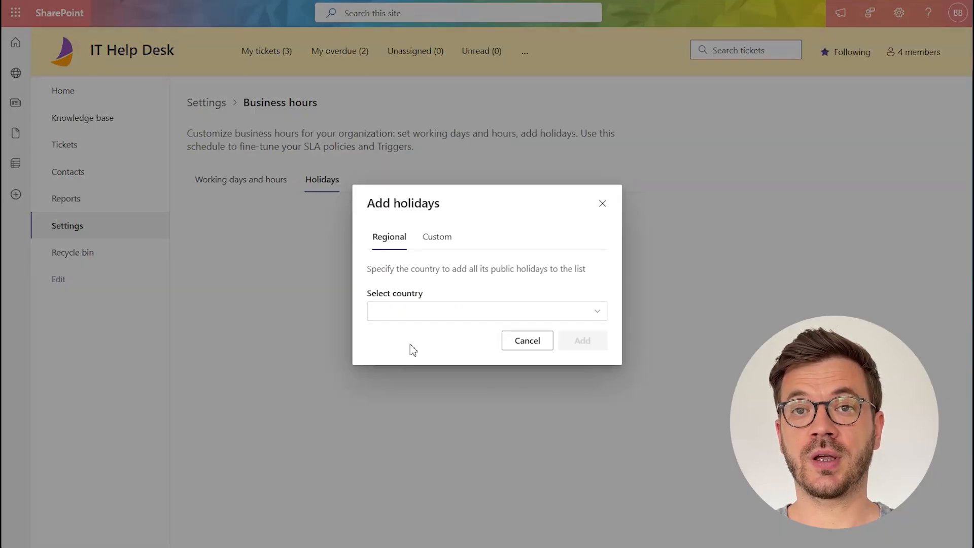
pyautogui.click(465, 310)
pyautogui.click(653, 282)
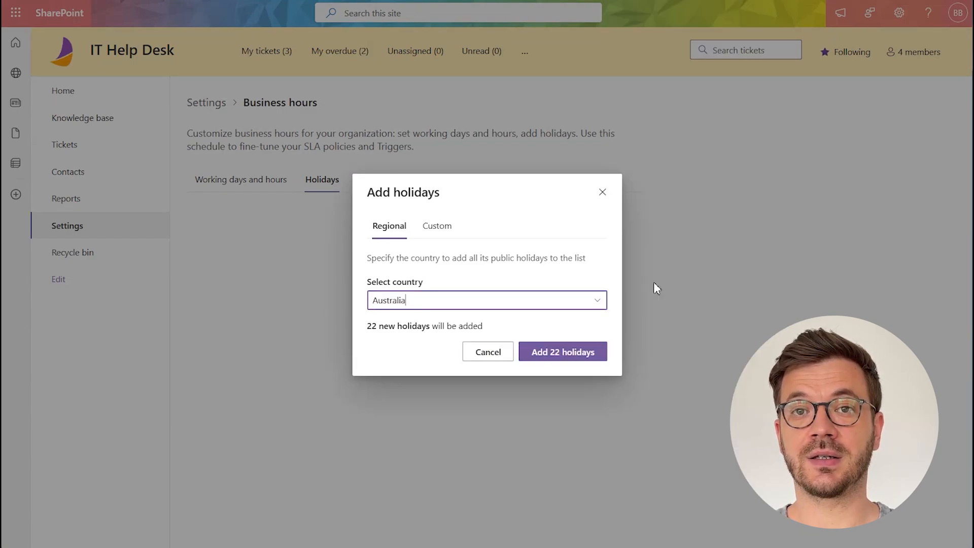
pyautogui.click(583, 352)
# Examine a blank SLA policy's condition, target hours for each metric, violation actions and the option to record violations to ticket history.
pyautogui.click(268, 221)
pyautogui.click(437, 226)
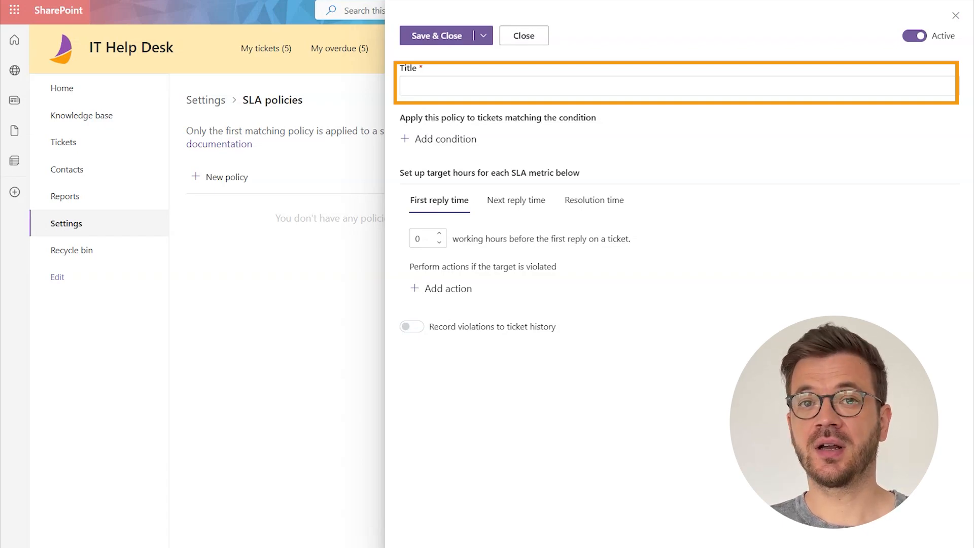
pyautogui.click(459, 140)
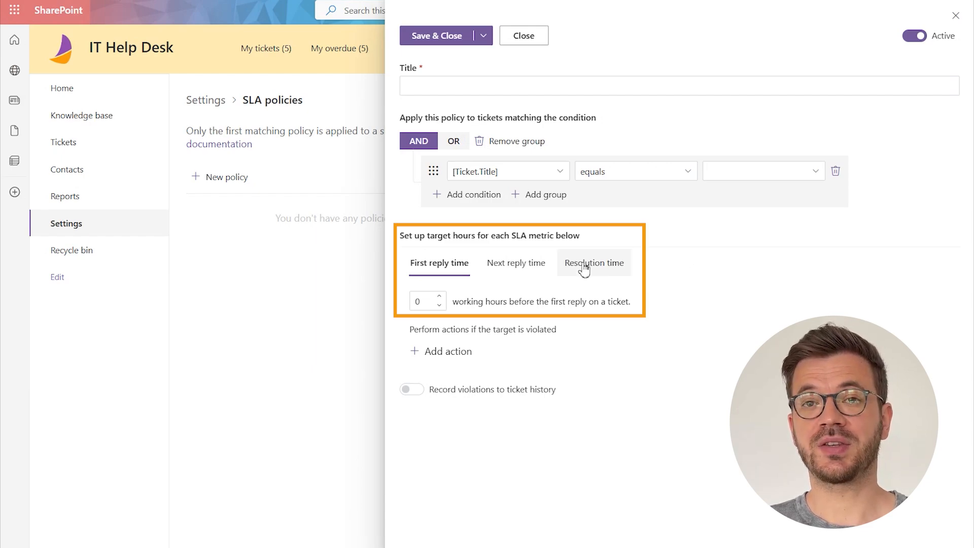
pyautogui.click(532, 263)
pyautogui.click(588, 267)
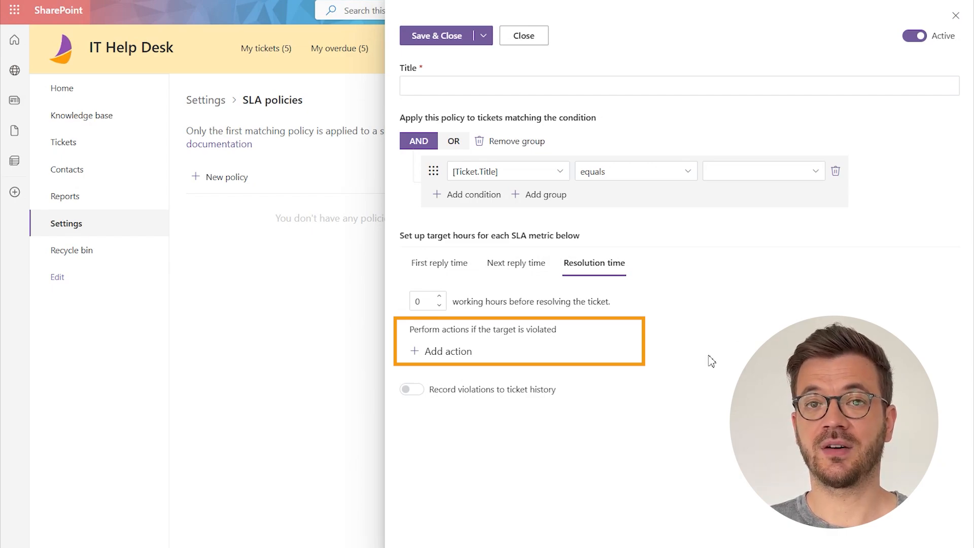
pyautogui.click(450, 356)
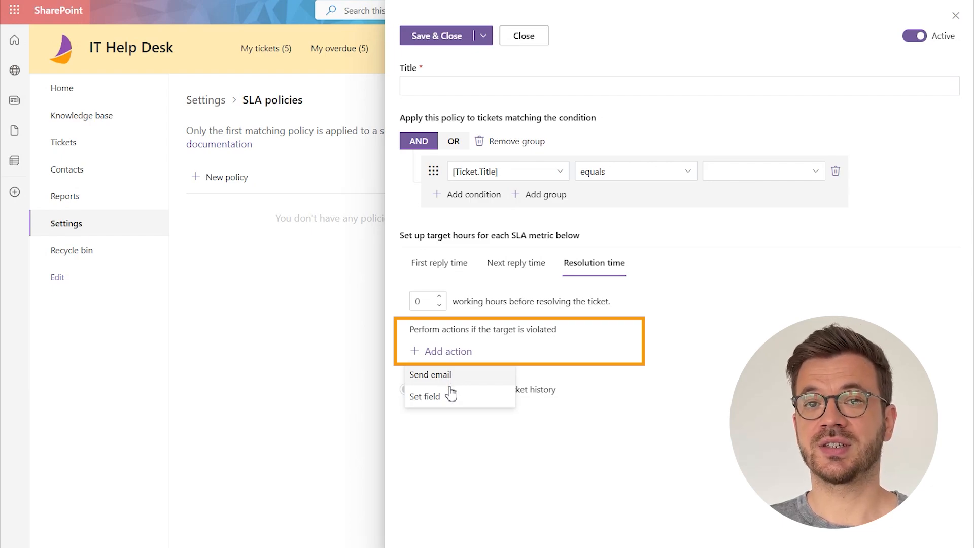
pyautogui.click(558, 408)
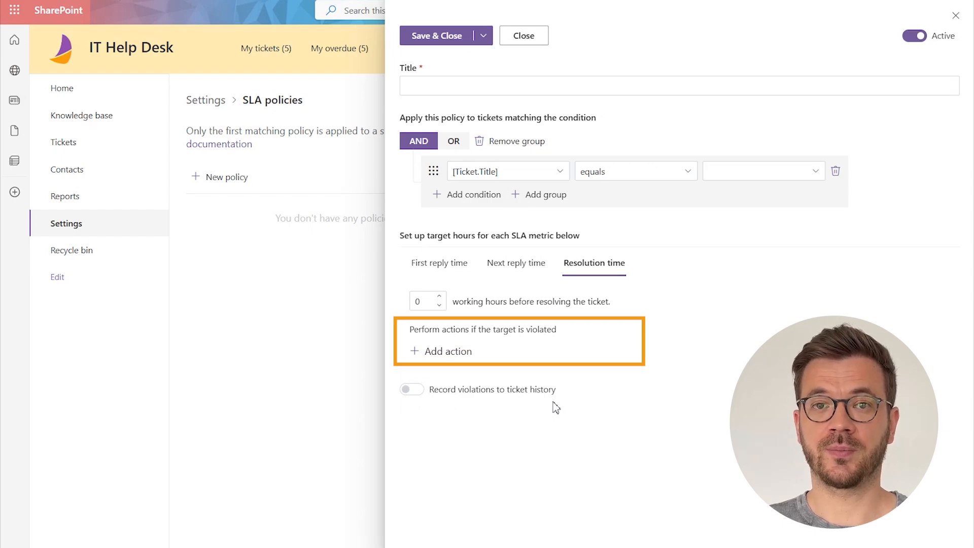
pyautogui.click(419, 397)
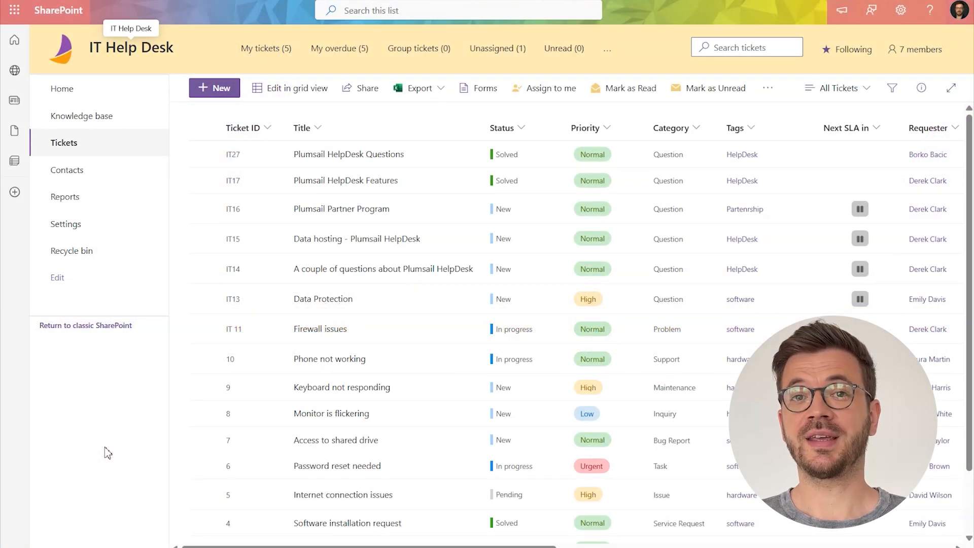
# Create a new SLA policy in the help desk settings and title it "Ticket Priority - Normal".
pyautogui.click(90, 224)
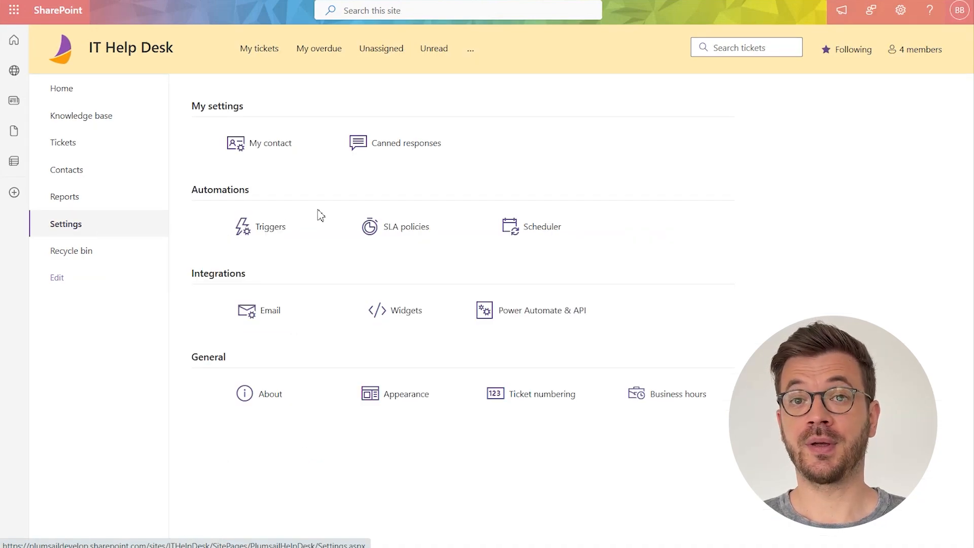
pyautogui.click(400, 230)
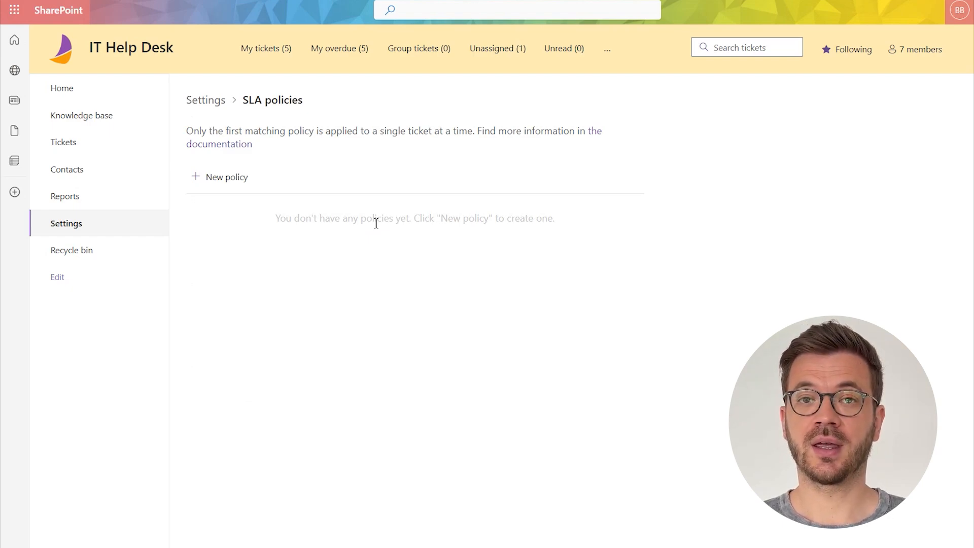
pyautogui.click(241, 187)
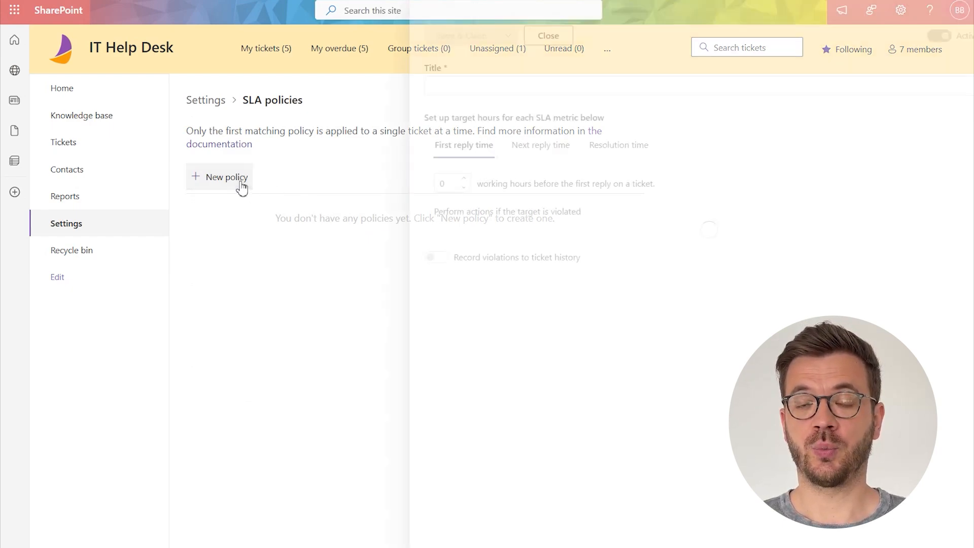
pyautogui.click(660, 90)
pyautogui.write('Ticket Priority - Normal')
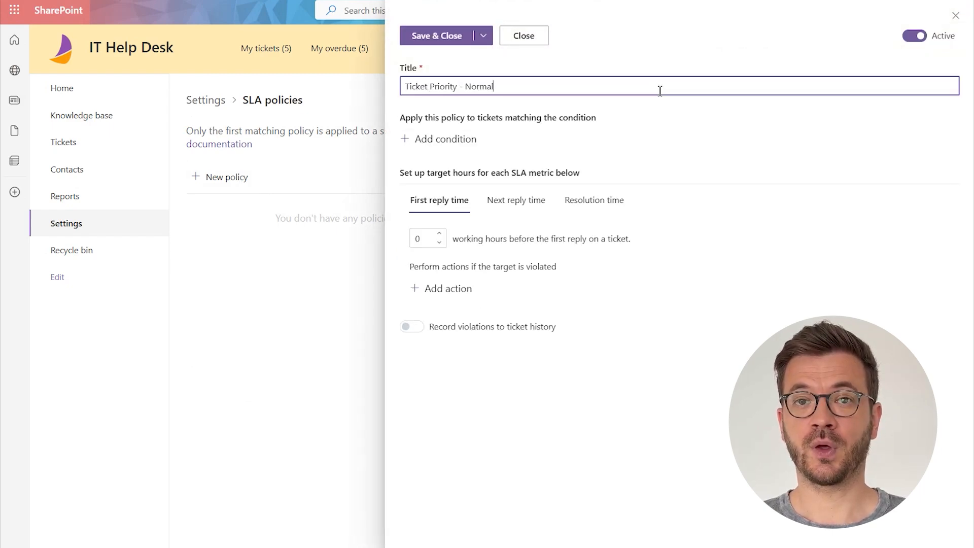
# Add a condition so the policy applies to tickets where [Ticket.Priority] equals 'Normal'.
pyautogui.click(446, 138)
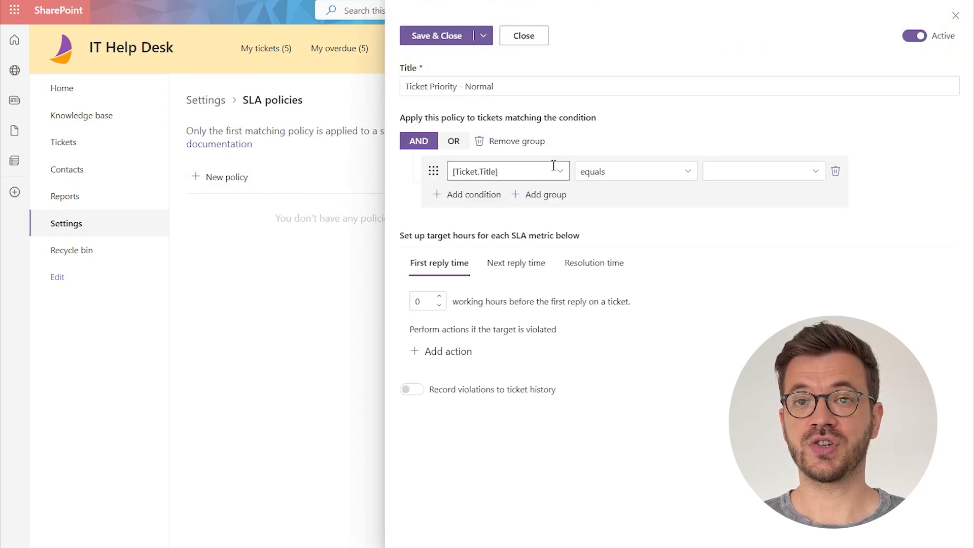
pyautogui.click(558, 170)
pyautogui.scroll(-7, 567, 261)
pyautogui.click(526, 335)
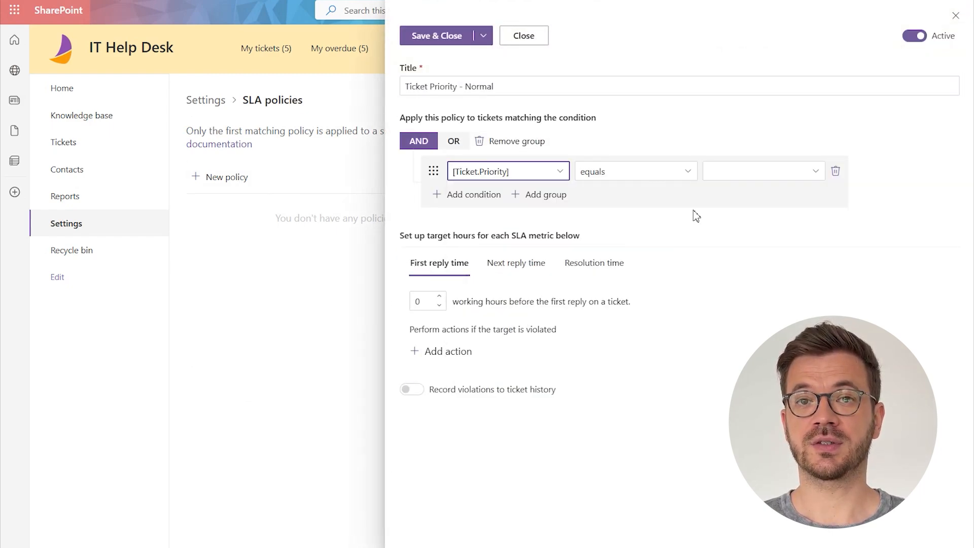
pyautogui.click(744, 175)
pyautogui.write("'Normal'")
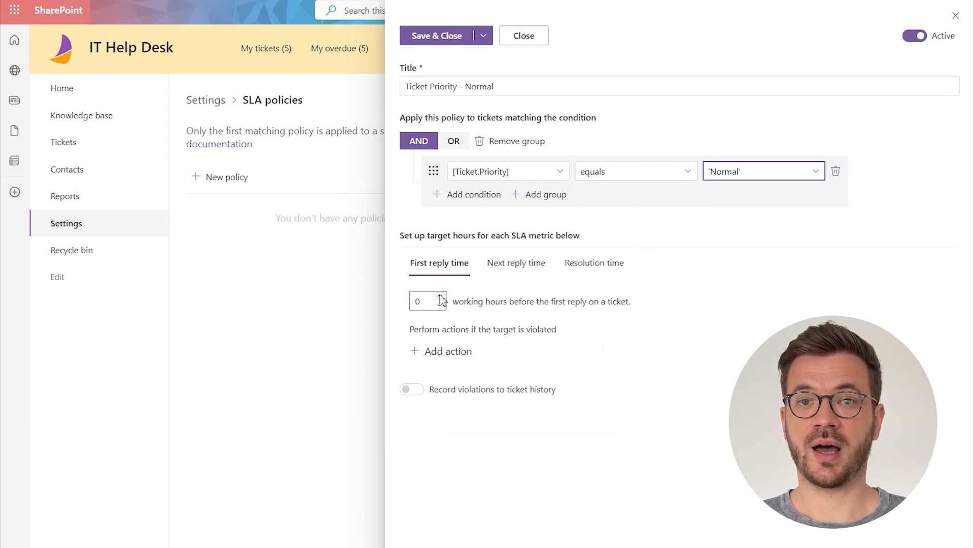
# Set the target working hours to 10 for first reply, 6 for next reply and 40 for resolution.
pyautogui.click(426, 304)
pyautogui.write('16')
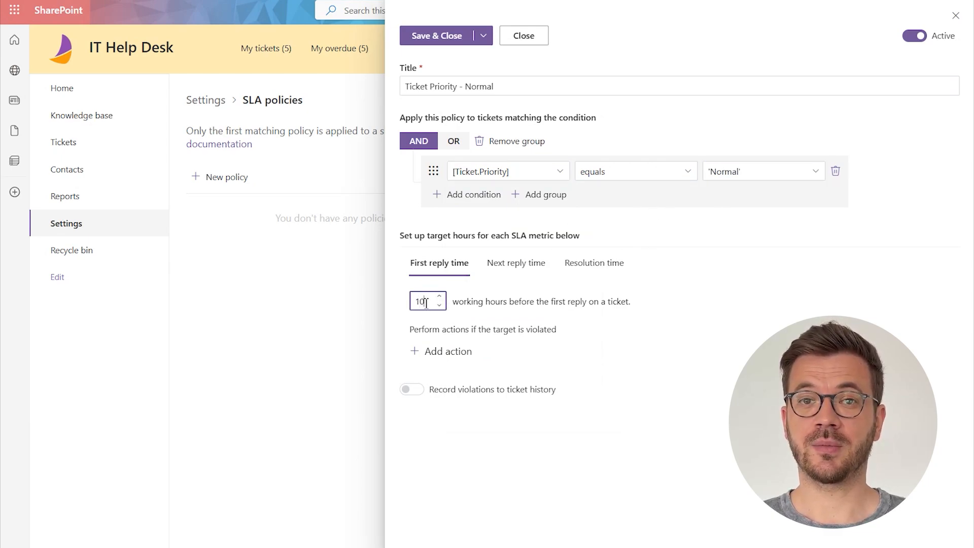
pyautogui.click(513, 264)
pyautogui.click(432, 301)
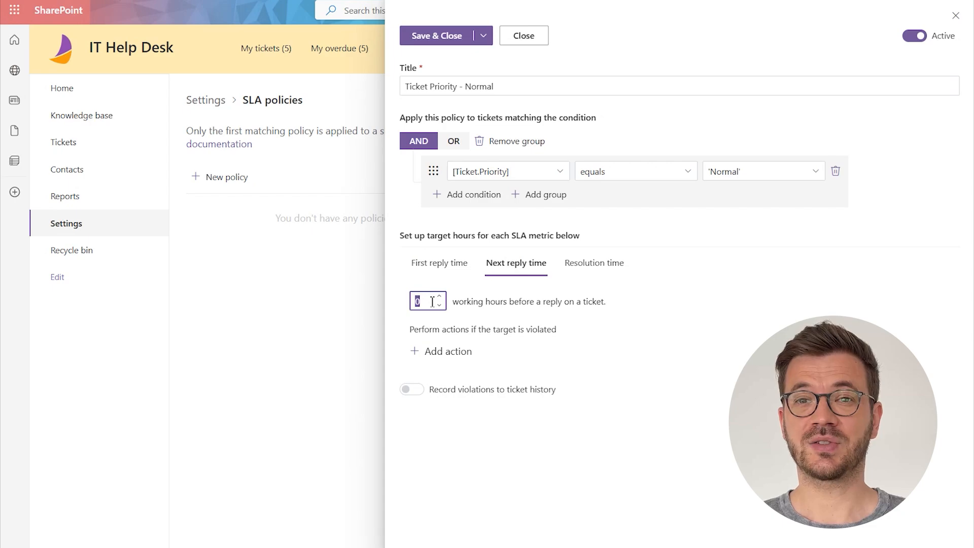
pyautogui.write('6')
pyautogui.click(587, 264)
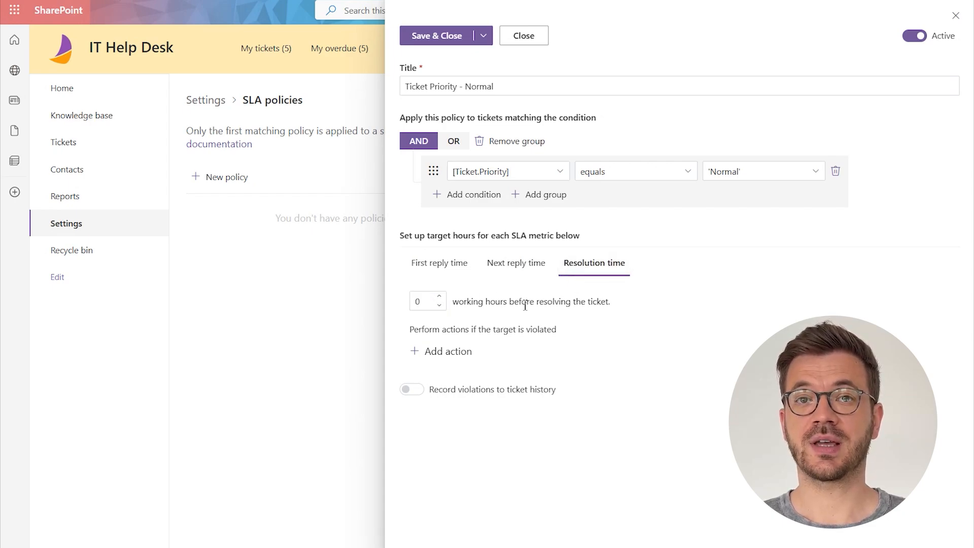
pyautogui.click(421, 303)
pyautogui.write('40')
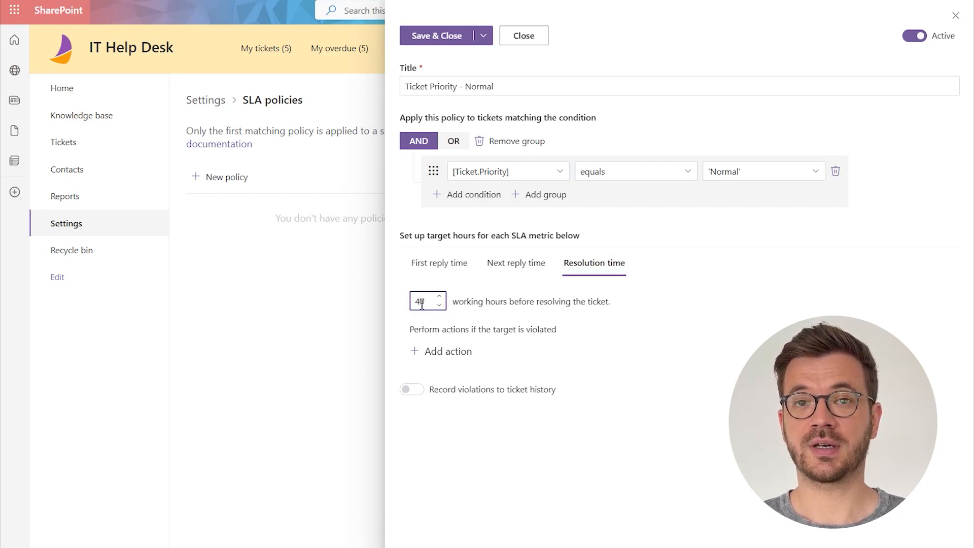
# Add a Set field action that changes Priority to High when the first reply time target is violated.
pyautogui.click(446, 267)
pyautogui.click(449, 353)
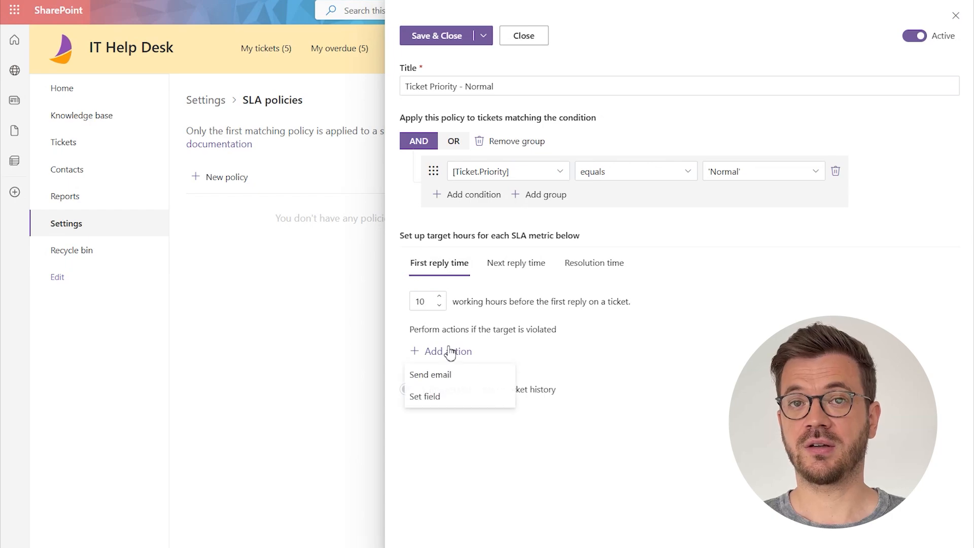
pyautogui.click(457, 397)
pyautogui.click(532, 390)
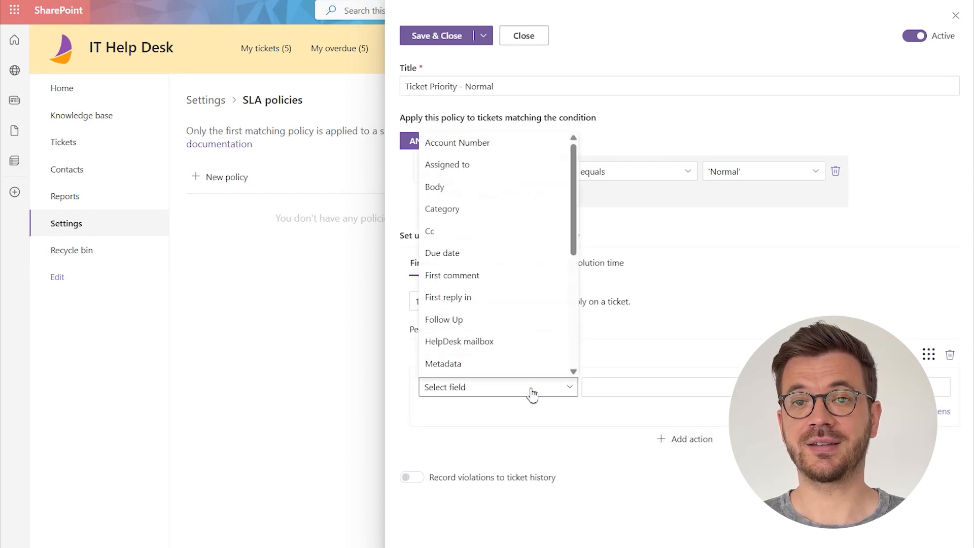
pyautogui.scroll(-5, 538, 315)
pyautogui.click(559, 189)
pyautogui.click(640, 389)
pyautogui.write('H')
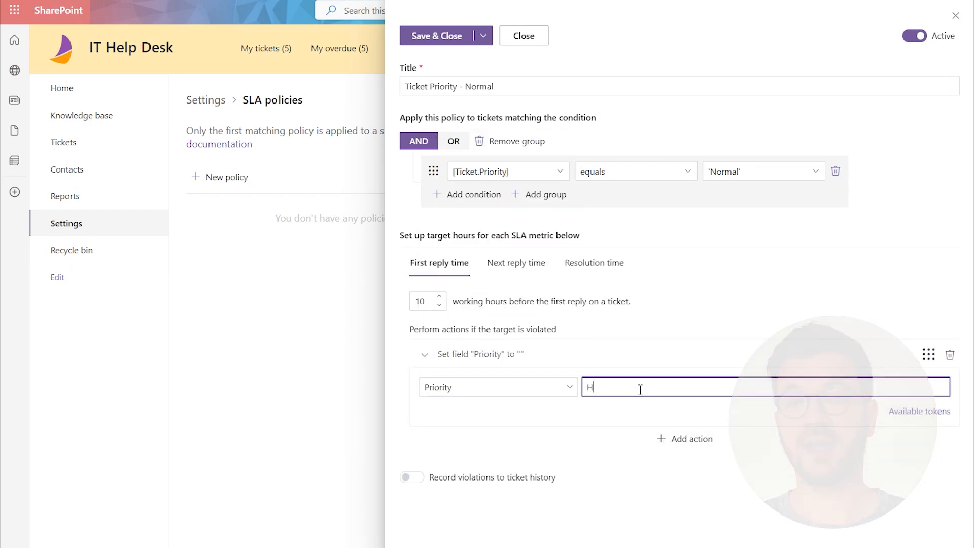
pyautogui.write('igh')
# Add a Set field action that changes Priority to High when the next reply time target is violated.
pyautogui.click(516, 263)
pyautogui.click(442, 351)
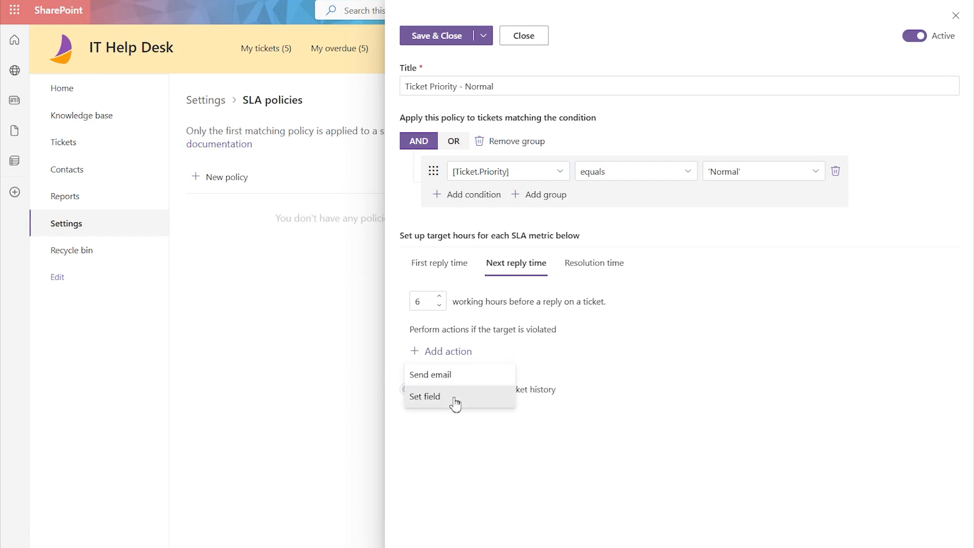
pyautogui.click(455, 400)
pyautogui.click(507, 386)
pyautogui.scroll(-5, 516, 331)
pyautogui.click(522, 300)
pyautogui.click(615, 391)
pyautogui.write('High')
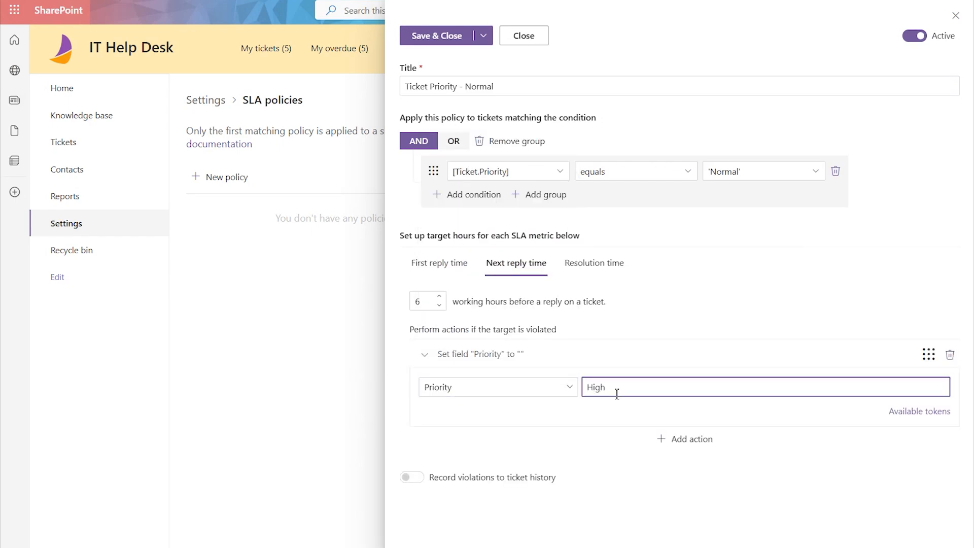
# Add a Set field action that changes Priority to High when the resolution time target is violated.
pyautogui.click(594, 263)
pyautogui.click(441, 350)
pyautogui.click(446, 397)
pyautogui.click(496, 391)
pyautogui.scroll(-2, 528, 328)
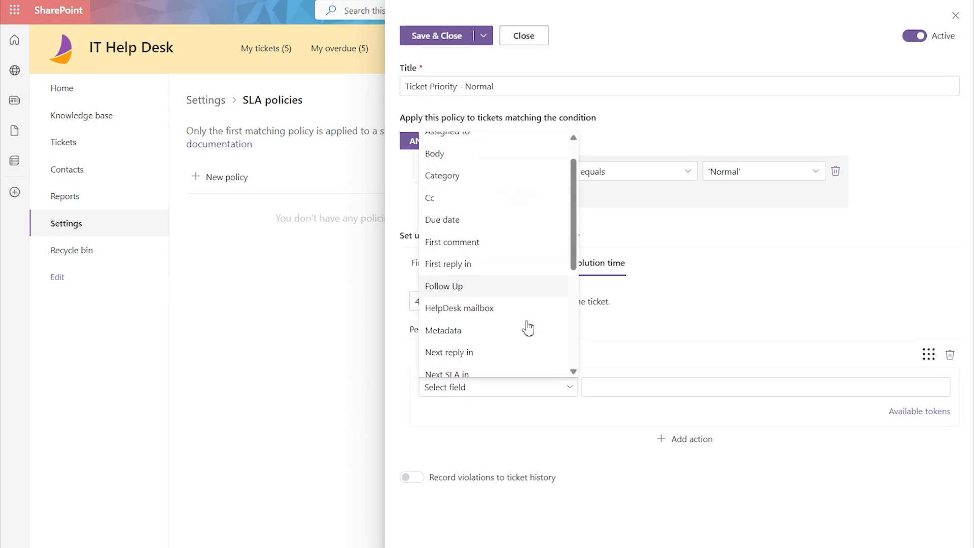
pyautogui.scroll(-2, 528, 329)
pyautogui.click(507, 302)
pyautogui.click(611, 387)
pyautogui.write('High')
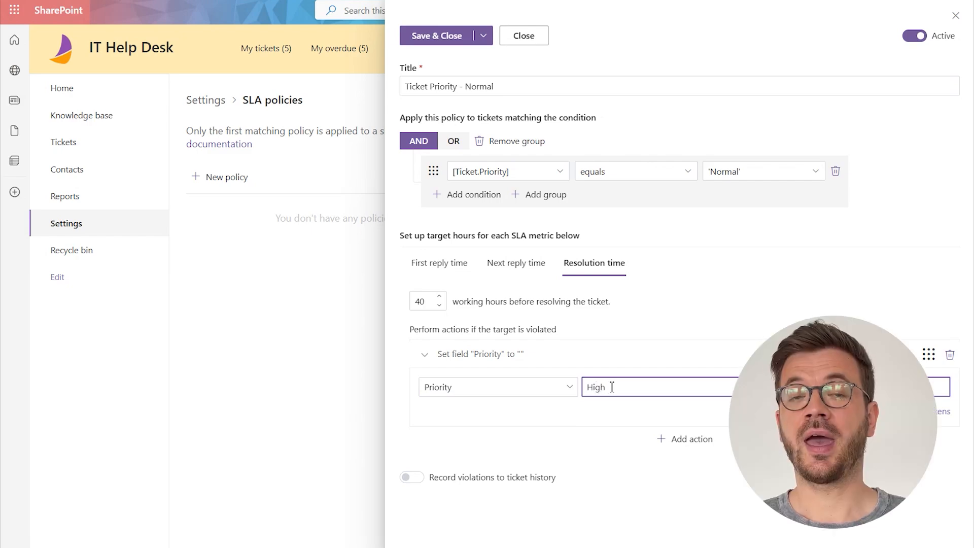
# Turn on recording of violations to ticket history and save the normal-priority policy.
pyautogui.click(419, 483)
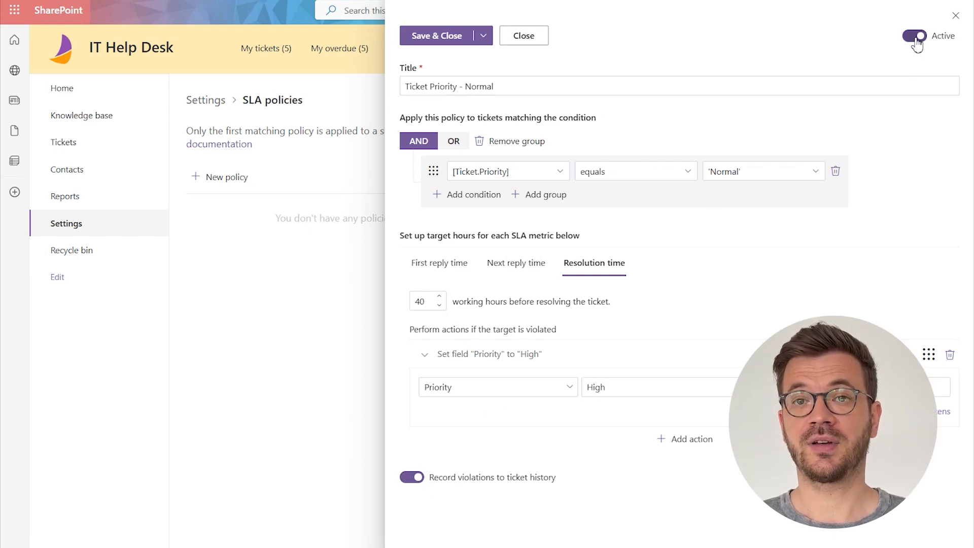
pyautogui.click(452, 44)
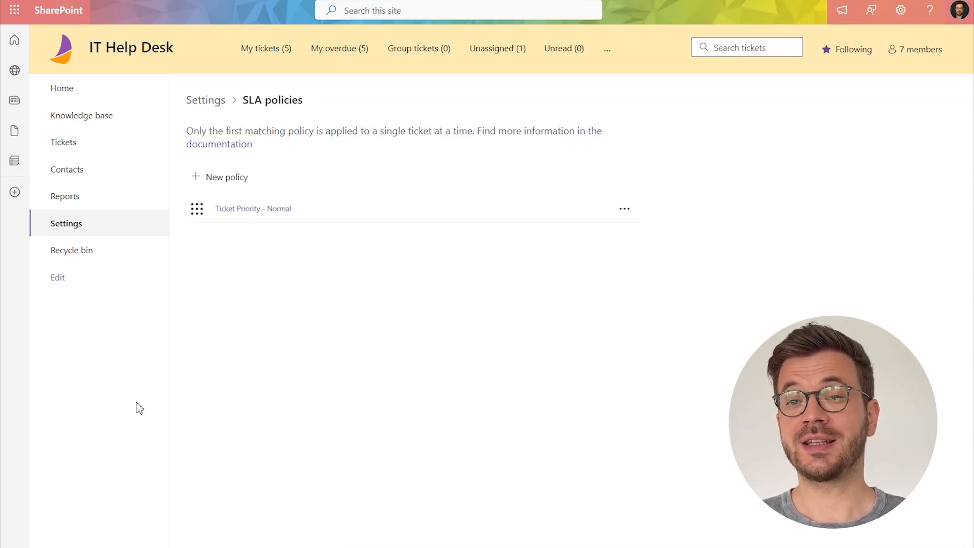
# Create another SLA policy and title it "Ticket Priority - High".
pyautogui.click(227, 174)
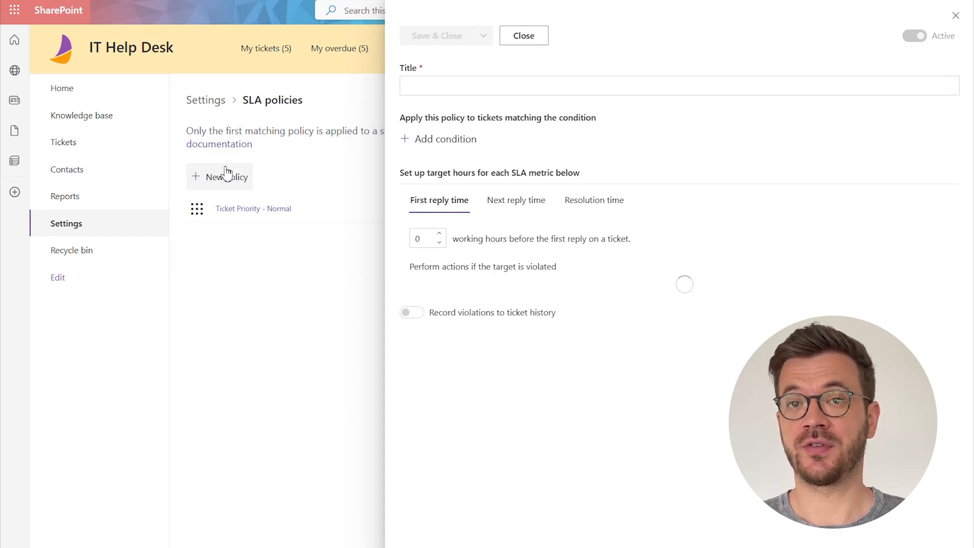
pyautogui.click(678, 94)
pyautogui.write('Ticket ')
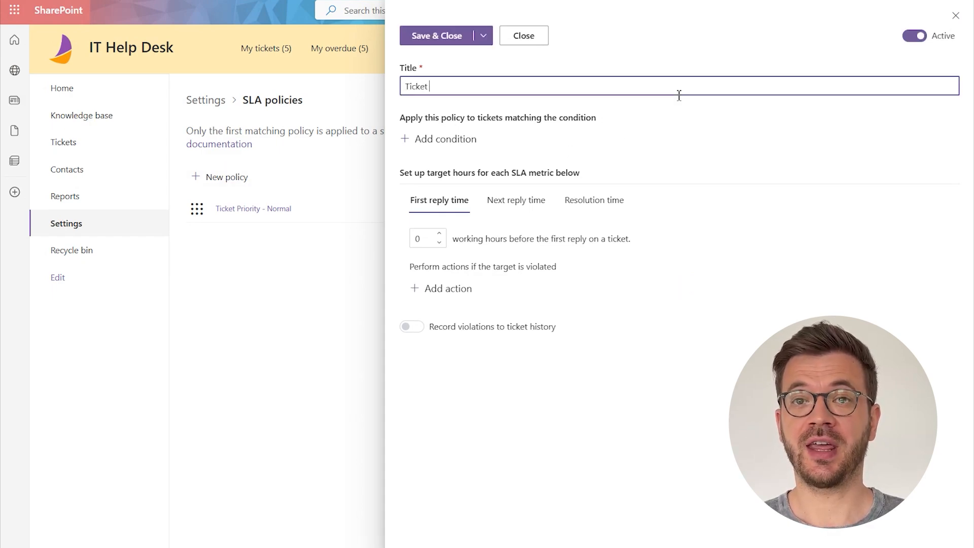
pyautogui.write('Priority - High')
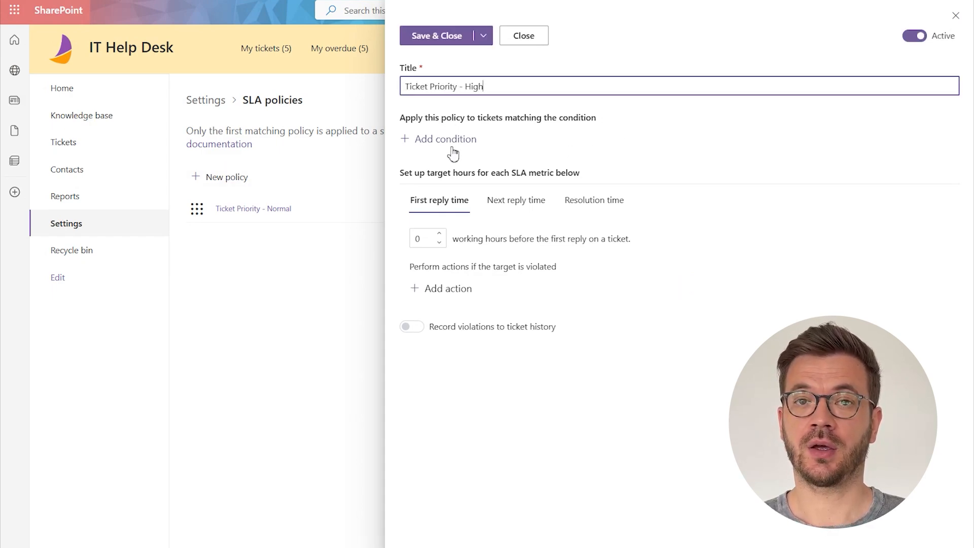
# Add a condition that applies the policy to tickets where [Ticket.Priority] equals 'High'.
pyautogui.click(451, 147)
pyautogui.click(561, 175)
pyautogui.scroll(-5, 561, 263)
pyautogui.click(507, 345)
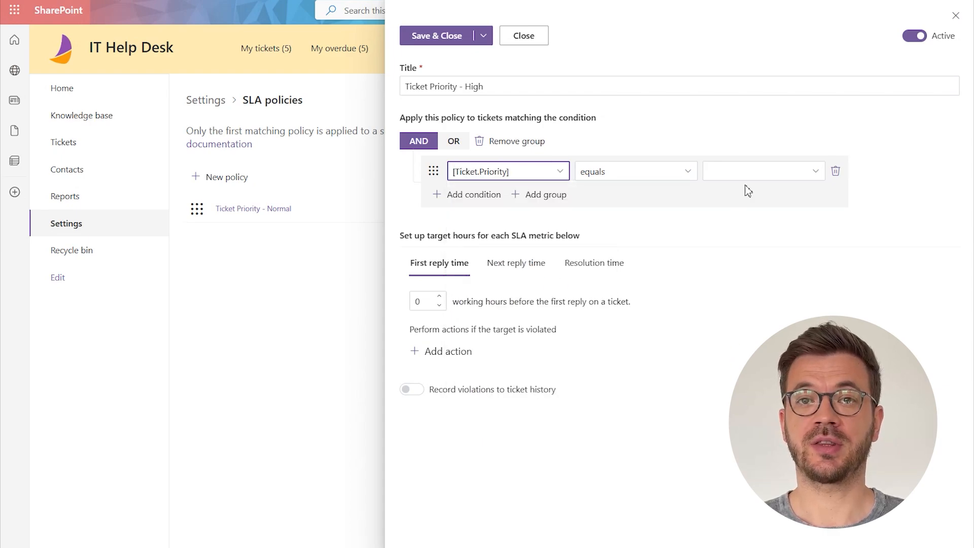
pyautogui.click(750, 172)
pyautogui.write("'High'")
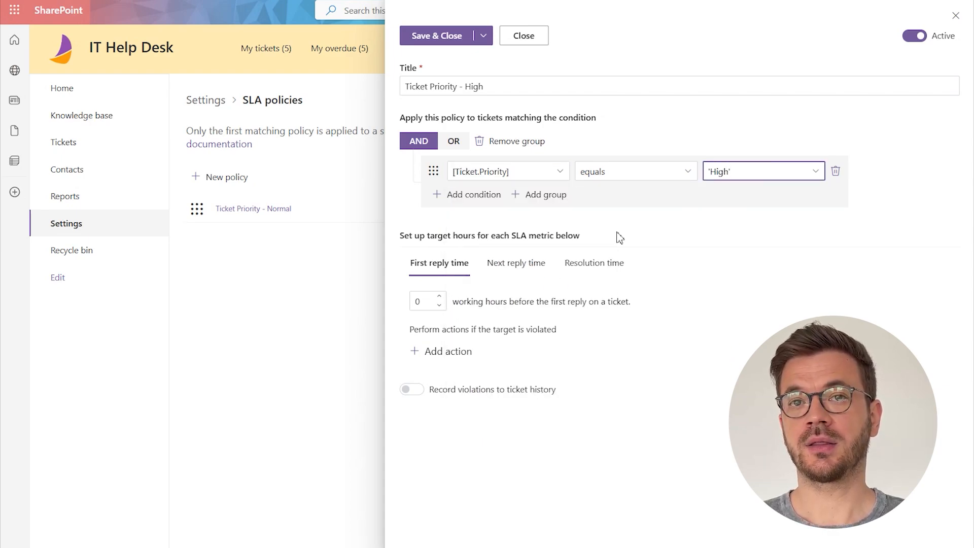
# Set the first reply time target to 4 working hours and add a Send email action for its violation.
pyautogui.click(428, 303)
pyautogui.write('4')
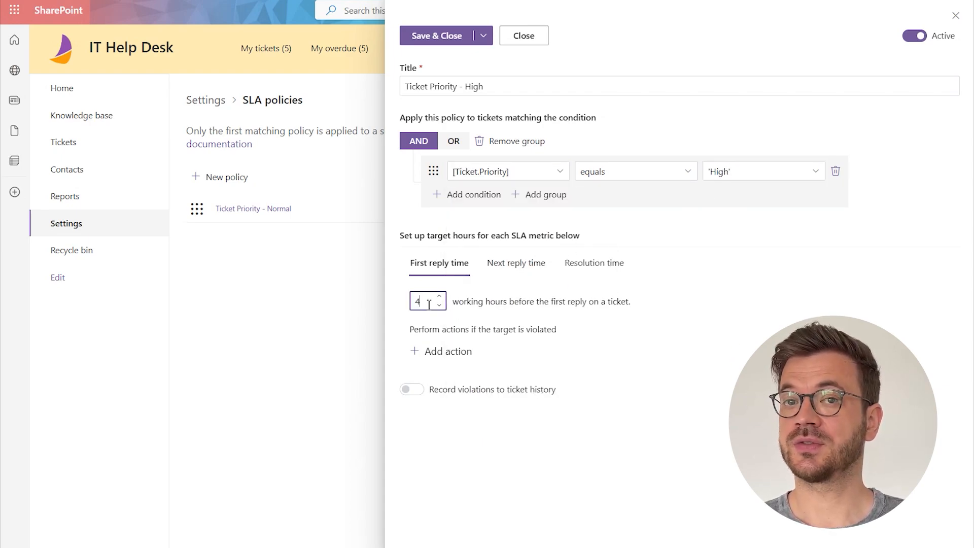
pyautogui.click(446, 358)
pyautogui.click(449, 374)
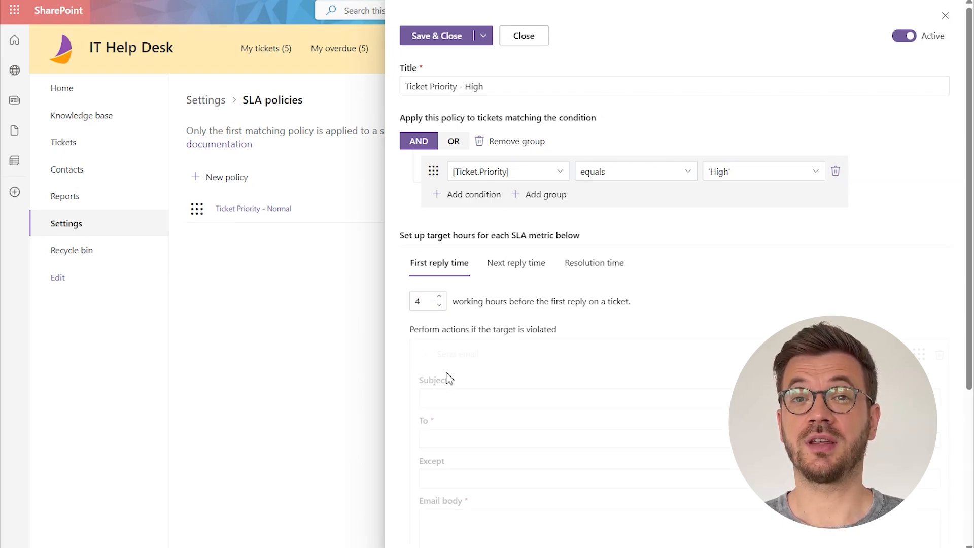
pyautogui.scroll(-4, 448, 378)
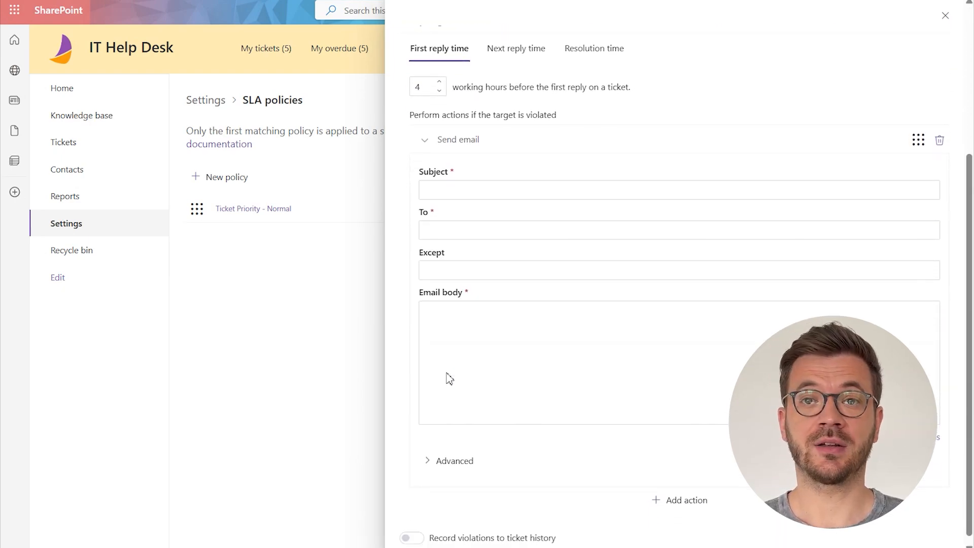
# Give the violation email the subject "Agent didn't reply to the ticket #{{Ticket.ID}}" and address it to Admin.
pyautogui.click(451, 190)
pyautogui.write("Agent didn't reply to the ticket #{{Ticket.ID}}")
pyautogui.click(475, 228)
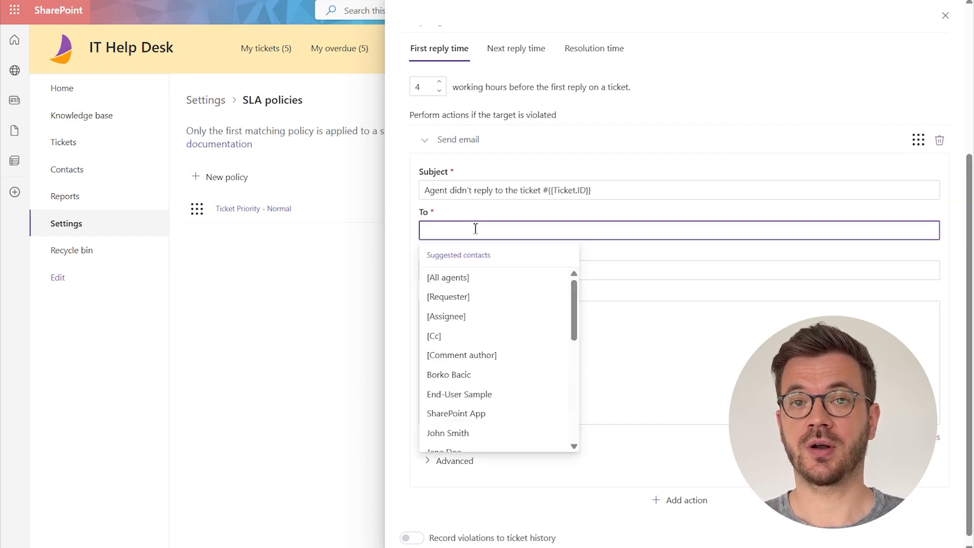
pyautogui.scroll(-3, 498, 296)
pyautogui.click(480, 441)
# Write the email body "Agent didn’t reply to the ticket #{{Ticket.ID}} in time. The first reply SLA has failed." plus the line "Assignee: {{Ticket.AssignedTo.Title}}".
pyautogui.click(461, 315)
pyautogui.write('Agent didn’t reply to the ticket #{{Ticket.ID}} in time. The first reply SLA has failed.  Assignee: {{Ticket.AssignedTo.Title}}')
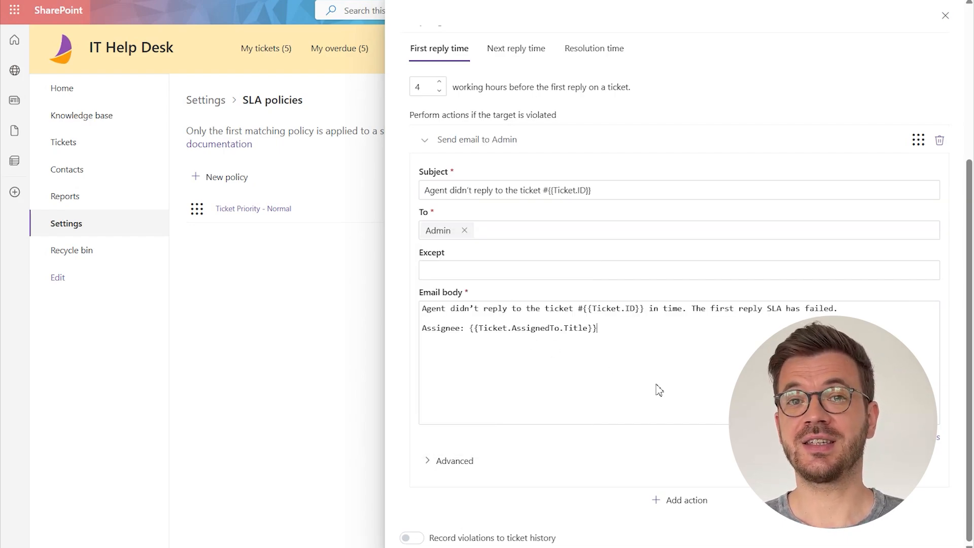
# Turn on recording of violations to ticket history and save the high-priority policy.
pyautogui.scroll(-1, 658, 390)
pyautogui.click(420, 533)
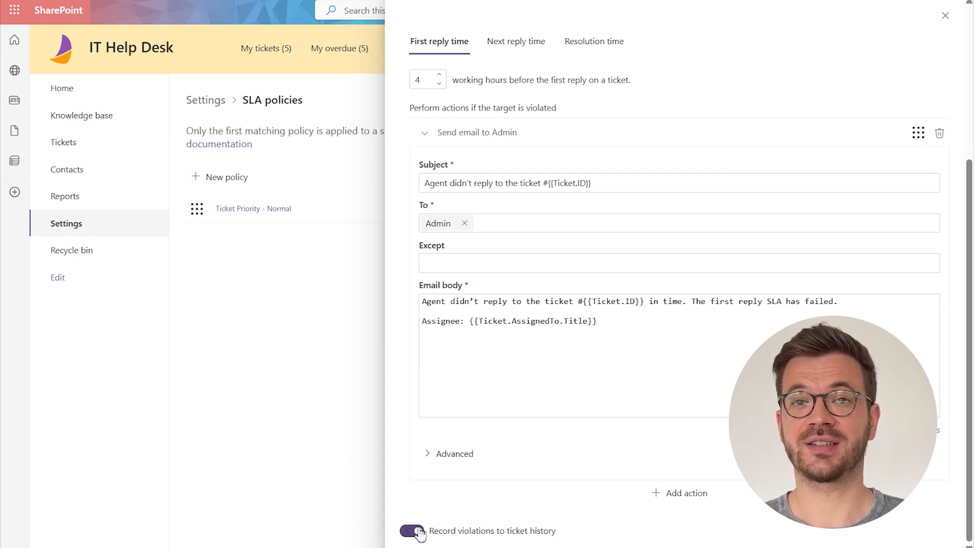
pyautogui.scroll(5, 518, 518)
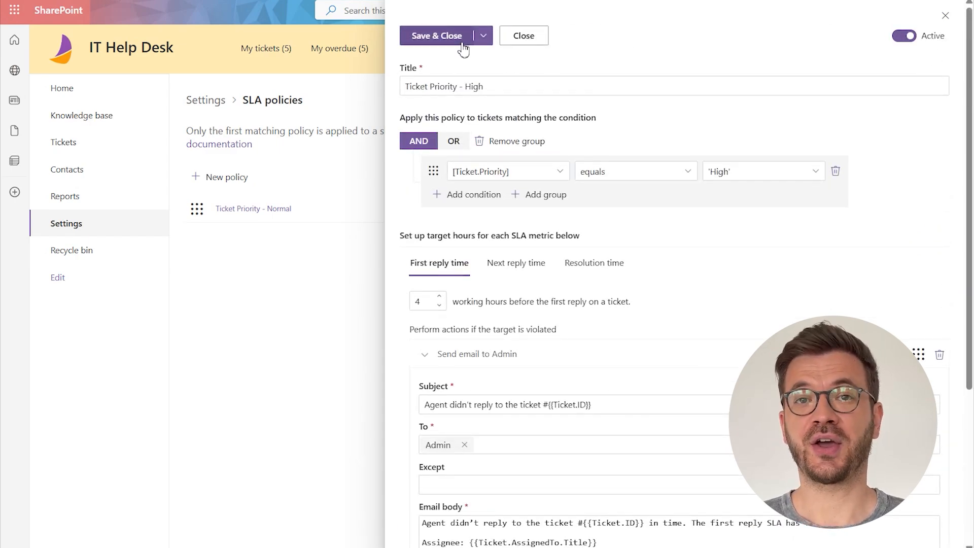
pyautogui.click(436, 35)
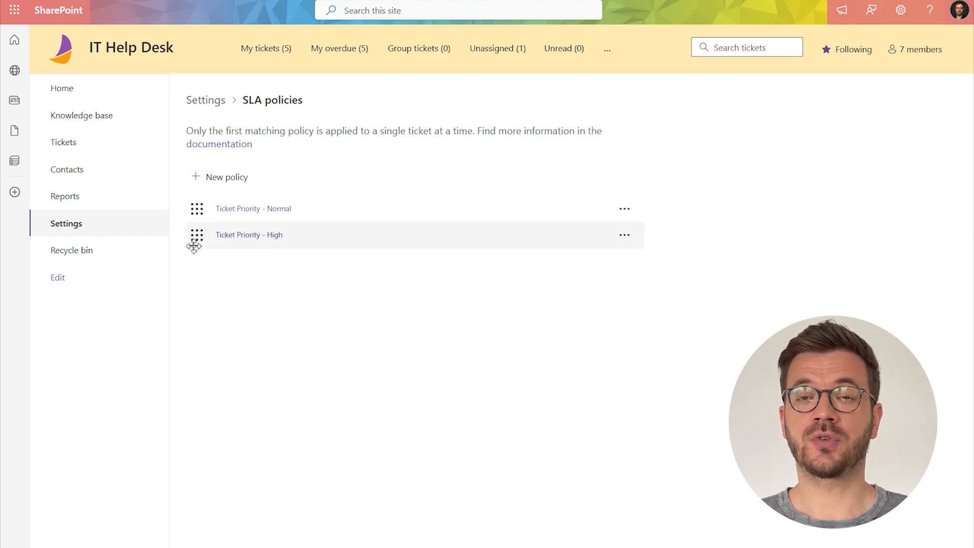
# Move the "Ticket Priority - High" policy above "Ticket Priority - Normal" in the SLA policy order.
pyautogui.moveTo(195, 239); pyautogui.dragTo(194, 216)
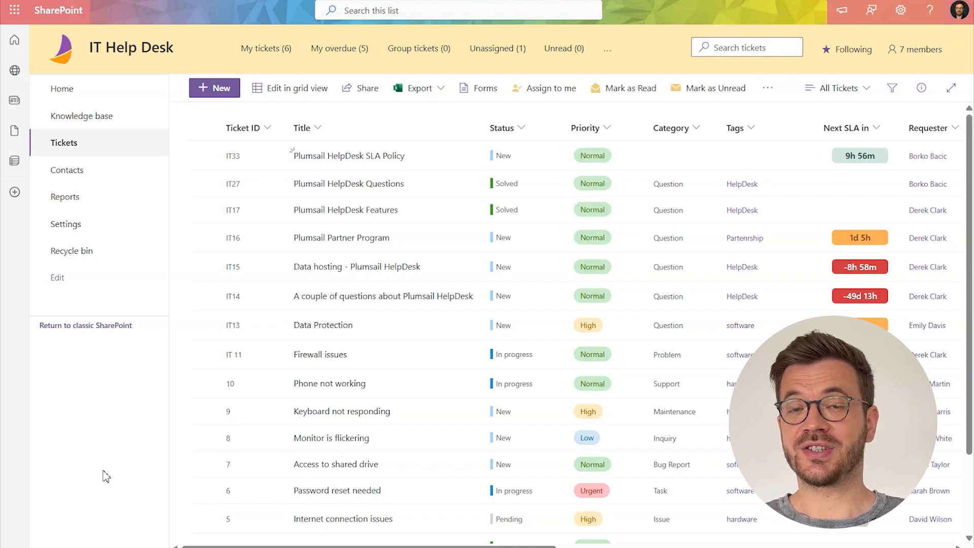
# Open the "Plumsail HelpDesk SLA Policy" ticket from the ticket list.
pyautogui.click(393, 157)
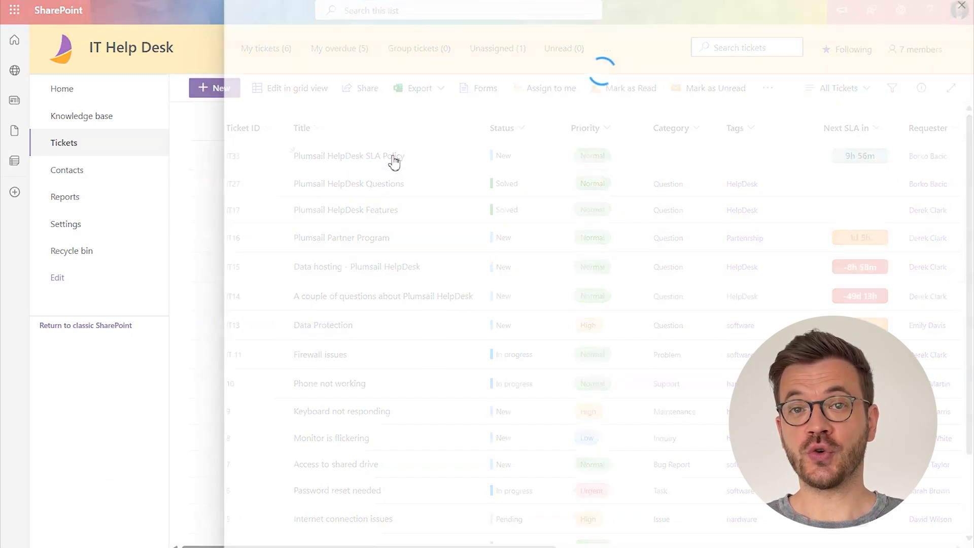